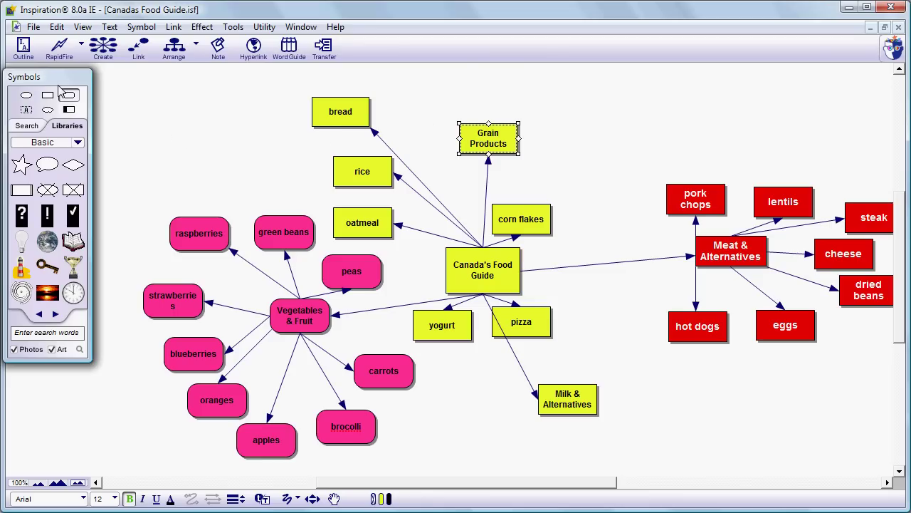
Step: Switch the Canada's Food Guide diagram to its outline view
{"action": "left_click", "coordinate": [22, 52]}
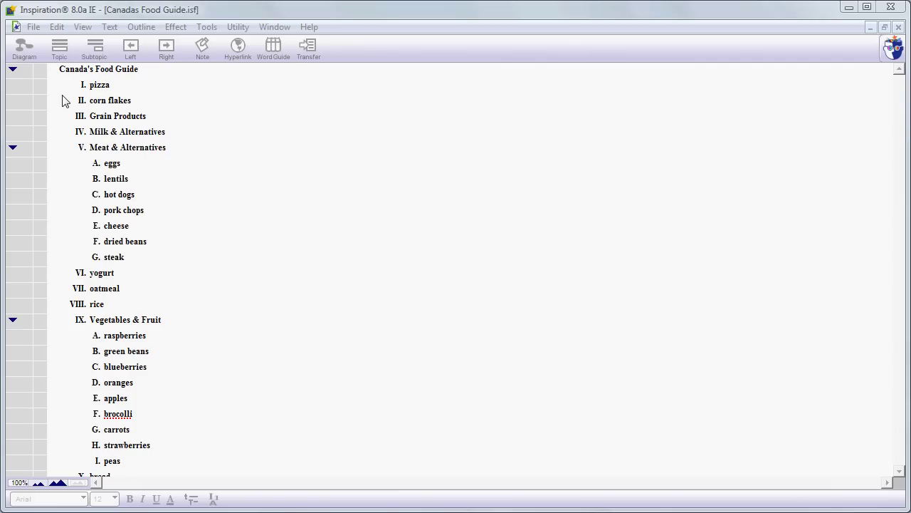
{"action": "left_click", "coordinate": [25, 55]}
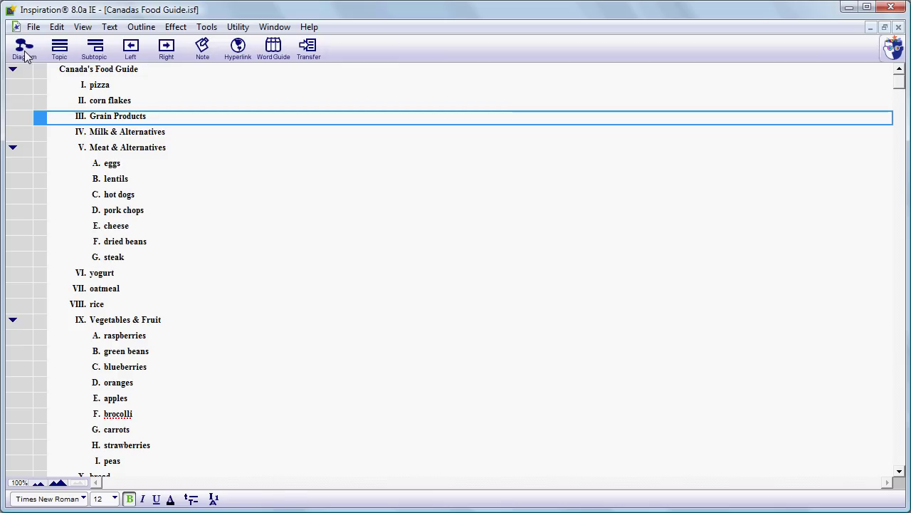
{"action": "left_click", "coordinate": [25, 56]}
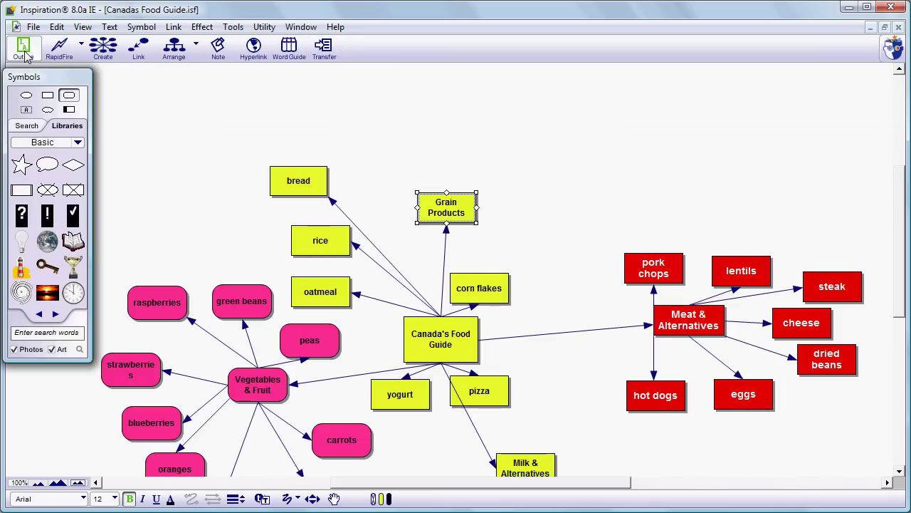
{"action": "left_click", "coordinate": [25, 55]}
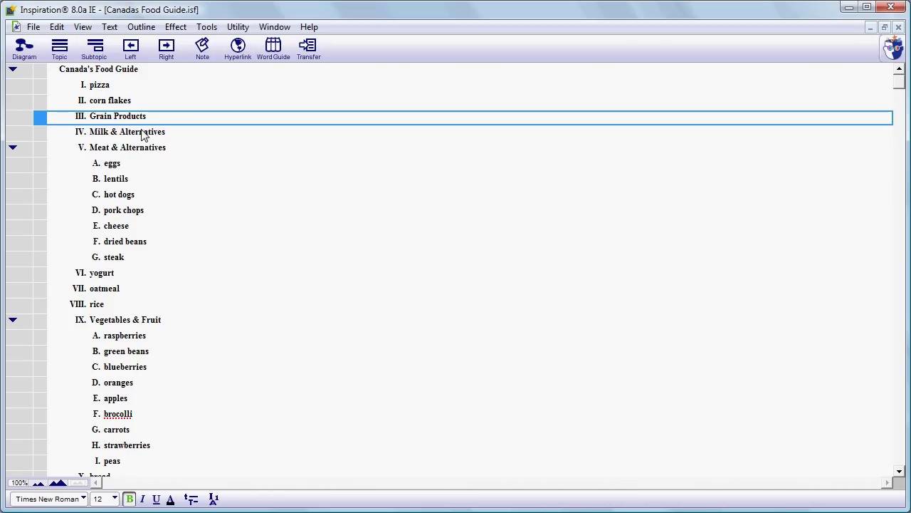
Step: Move corn flakes beneath Grain Products as its subtopic in the outline
{"action": "left_click", "coordinate": [122, 101]}
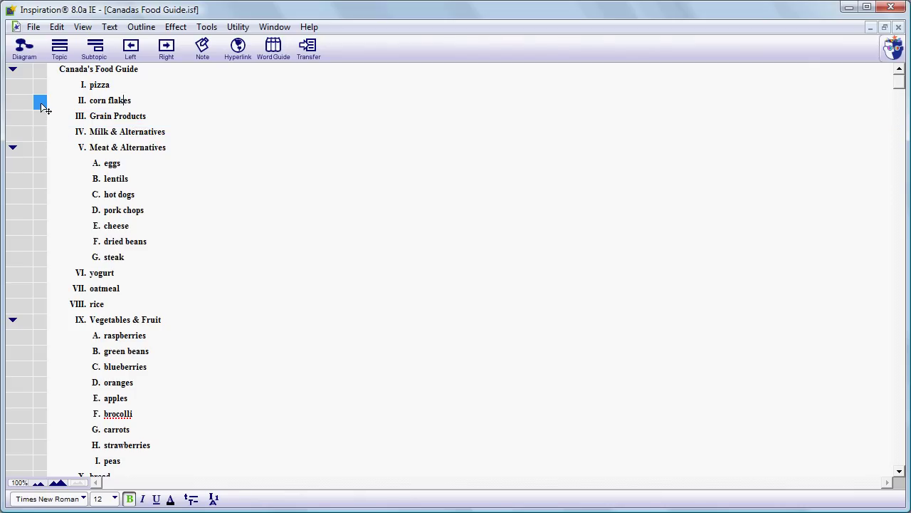
{"action": "left_click_drag", "start_coordinate": [42, 107], "coordinate": [84, 131]}
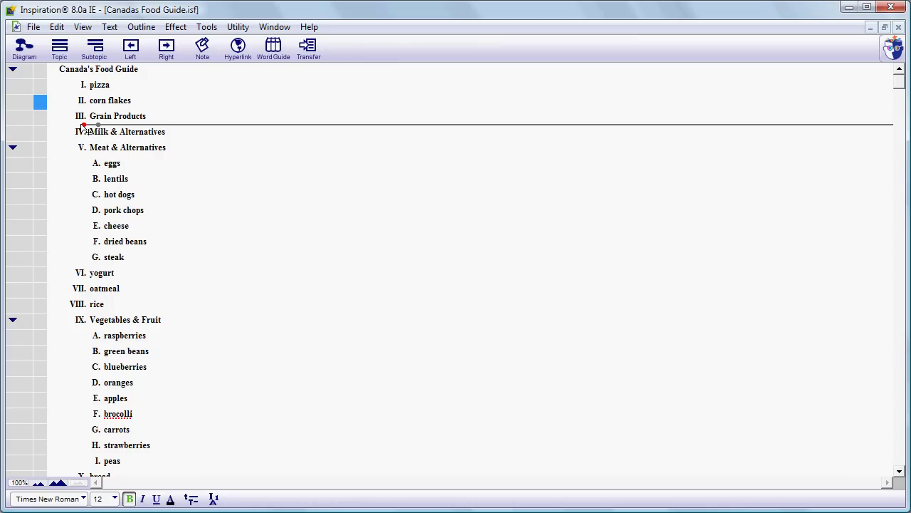
{"action": "left_click_drag", "start_coordinate": [84, 131], "coordinate": [103, 129]}
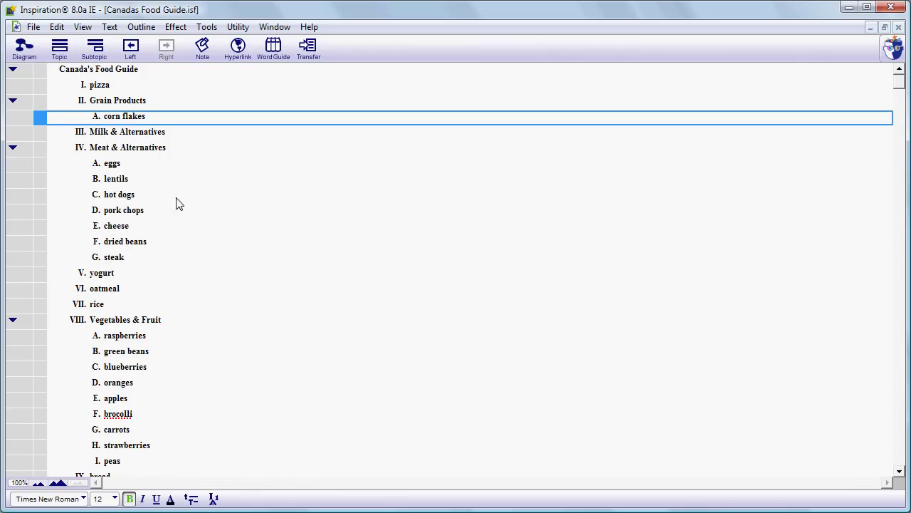
Step: Move oatmeal and rice into Grain Products as subtopics following corn flakes
{"action": "left_click", "coordinate": [105, 291]}
{"action": "left_click", "coordinate": [41, 293]}
{"action": "left_click_drag", "start_coordinate": [41, 293], "coordinate": [112, 131]}
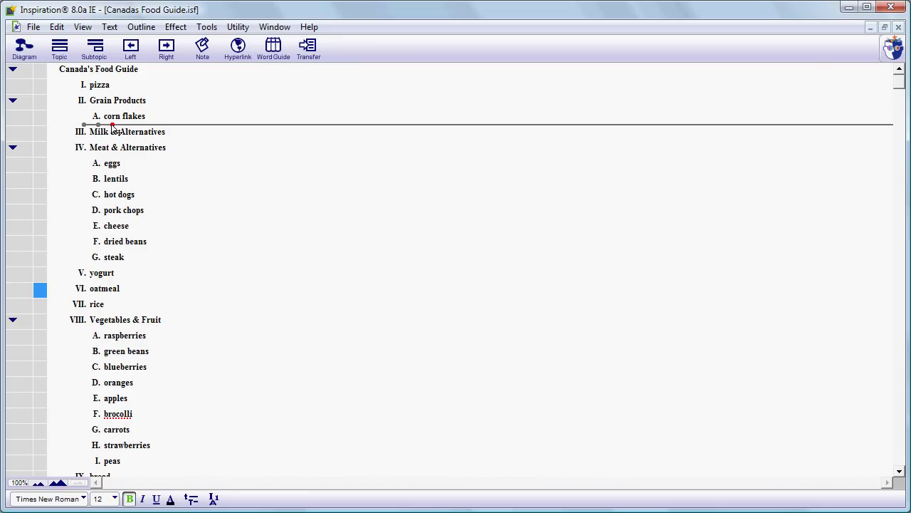
{"action": "left_click_drag", "start_coordinate": [113, 130], "coordinate": [99, 131]}
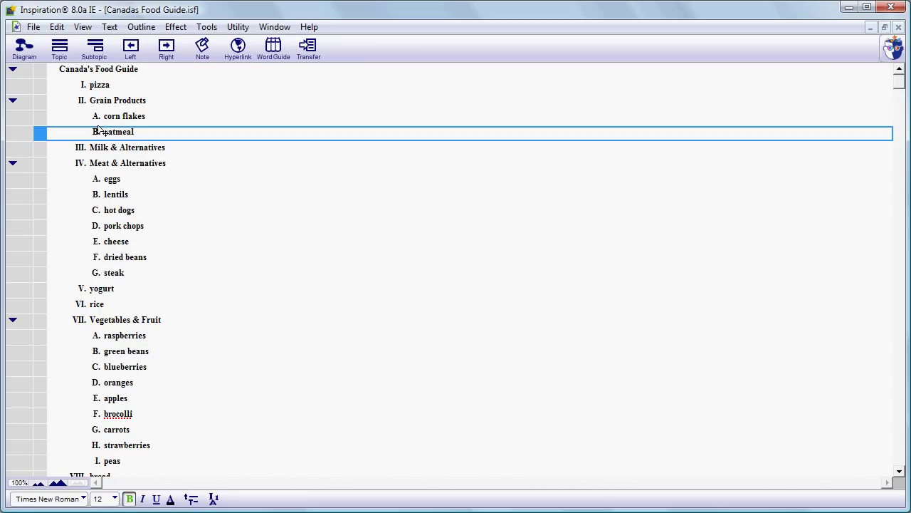
{"action": "left_click", "coordinate": [97, 306]}
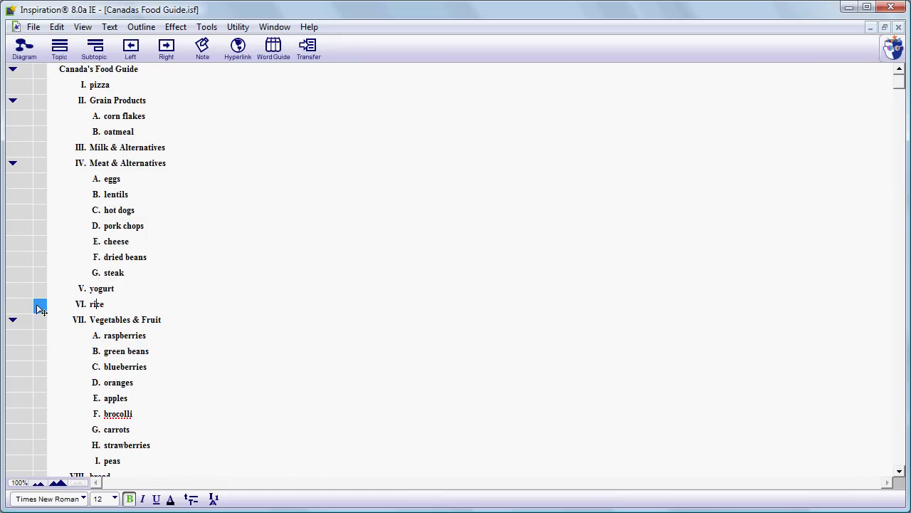
{"action": "mouse_move", "coordinate": [37, 305]}
{"action": "left_mouse_down"}
{"action": "mouse_move", "coordinate": [43, 147]}
{"action": "mouse_move", "coordinate": [103, 147]}
{"action": "left_mouse_up"}
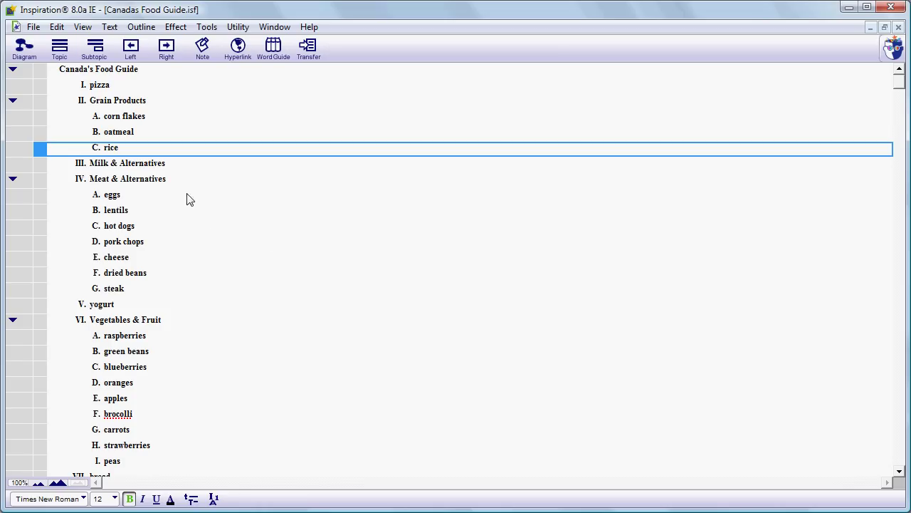
Step: Add a new first subtopic named "Barley Flakes" under Grain Products
{"action": "left_click", "coordinate": [132, 104]}
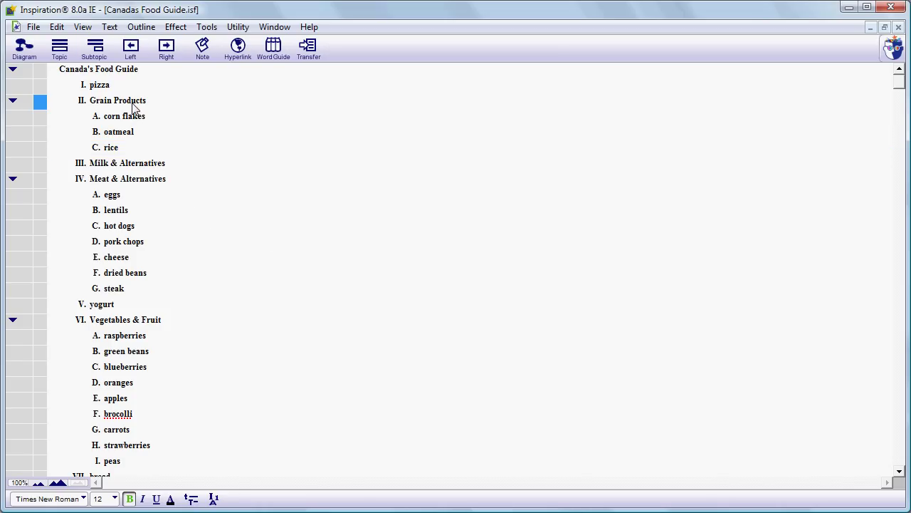
{"action": "left_click", "coordinate": [96, 49]}
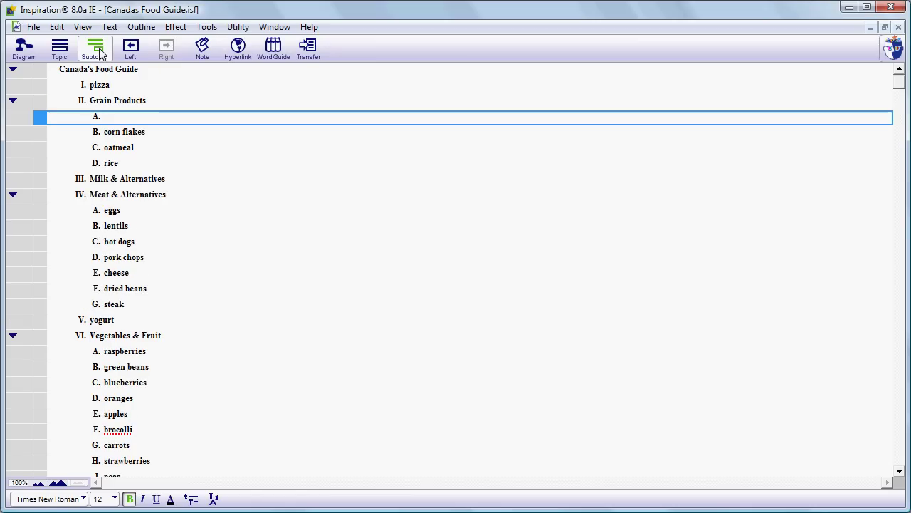
{"action": "left_click", "coordinate": [113, 128]}
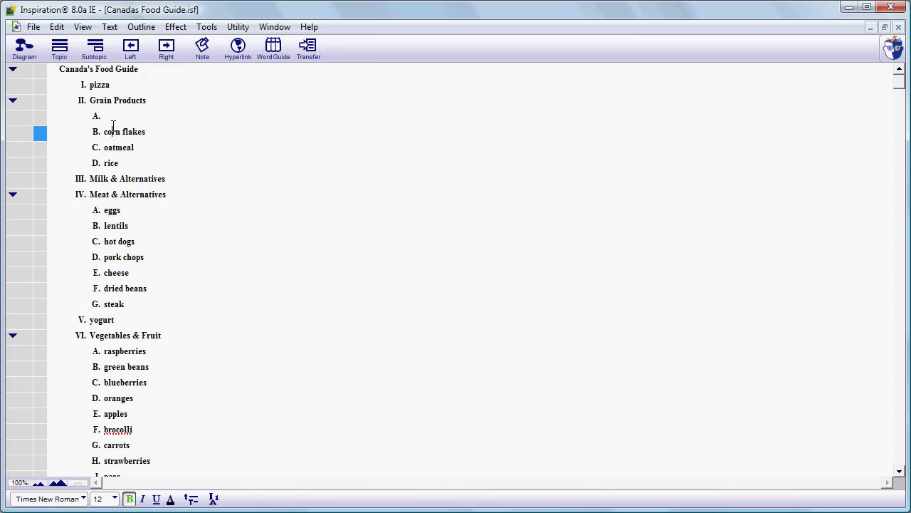
{"action": "left_click", "coordinate": [113, 102]}
{"action": "left_click", "coordinate": [116, 118]}
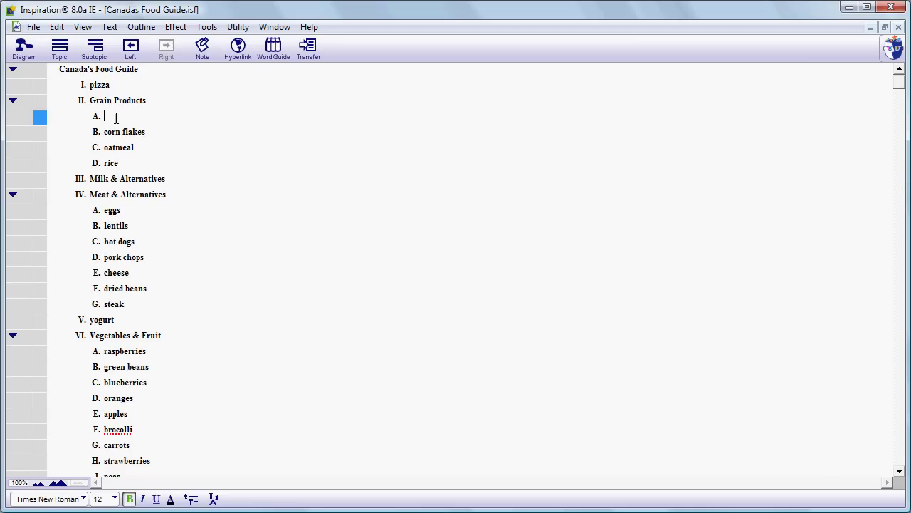
{"action": "type", "text": "Barley Flakes"}
Step: Move bread from the end of the outline to the first subtopic position under Grain Products, above Barley Flakes
{"action": "left_click", "coordinate": [897, 443]}
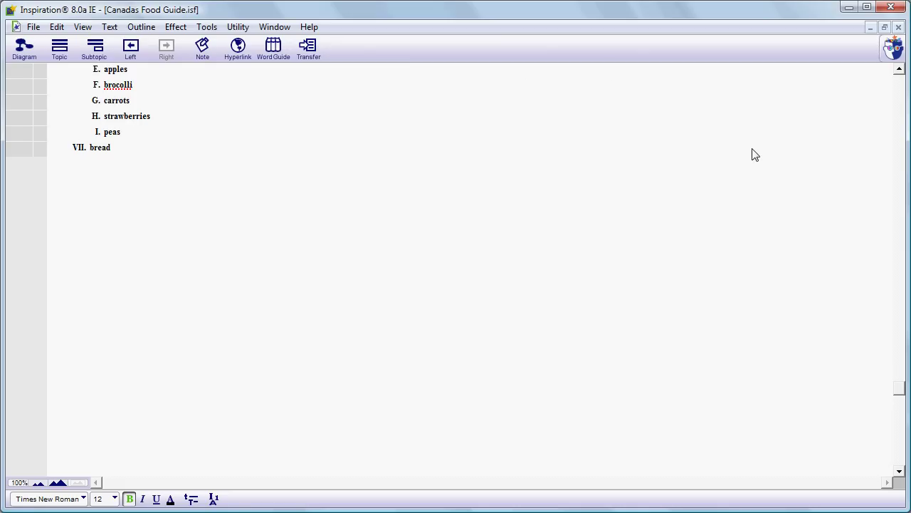
{"action": "left_click", "coordinate": [901, 113]}
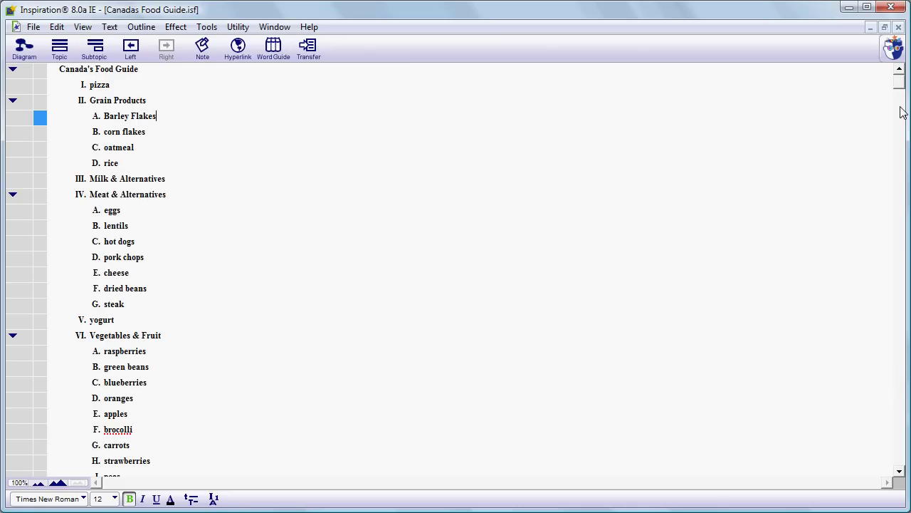
{"action": "left_click", "coordinate": [900, 472]}
{"action": "left_click", "coordinate": [900, 472]}
{"action": "left_click", "coordinate": [900, 472]}
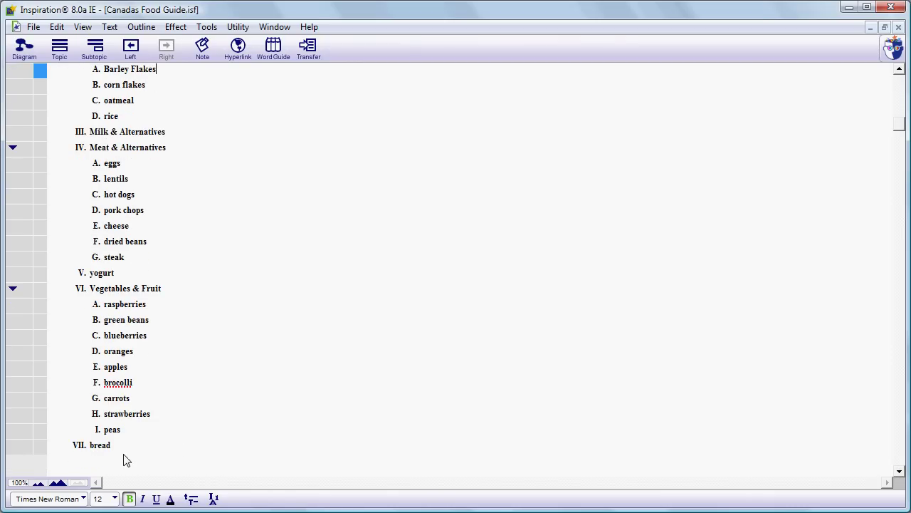
{"action": "left_click", "coordinate": [85, 447]}
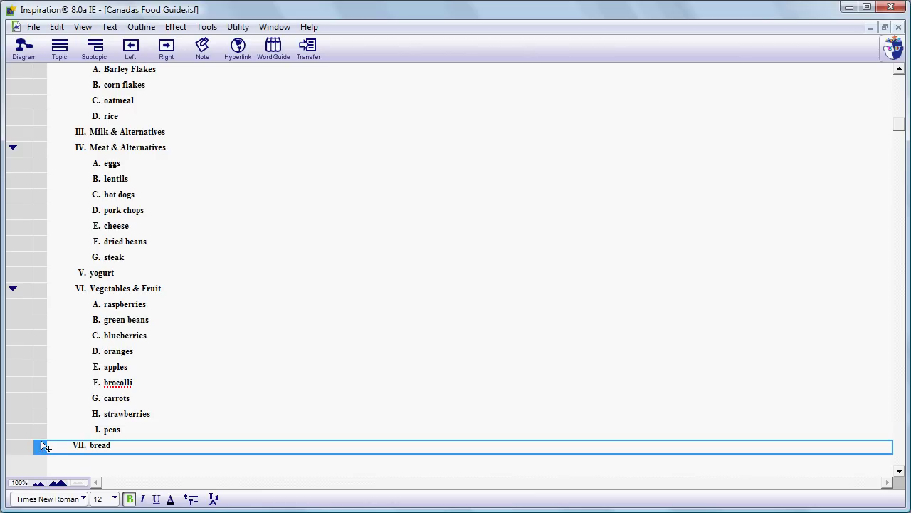
{"action": "left_click_drag", "start_coordinate": [42, 448], "coordinate": [27, 152]}
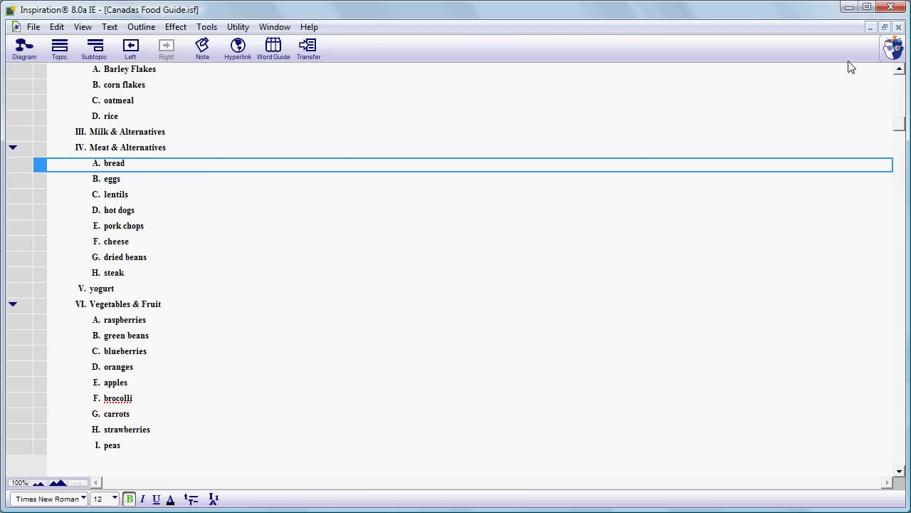
{"action": "left_click", "coordinate": [900, 70]}
{"action": "left_click", "coordinate": [899, 70]}
{"action": "left_click", "coordinate": [900, 70]}
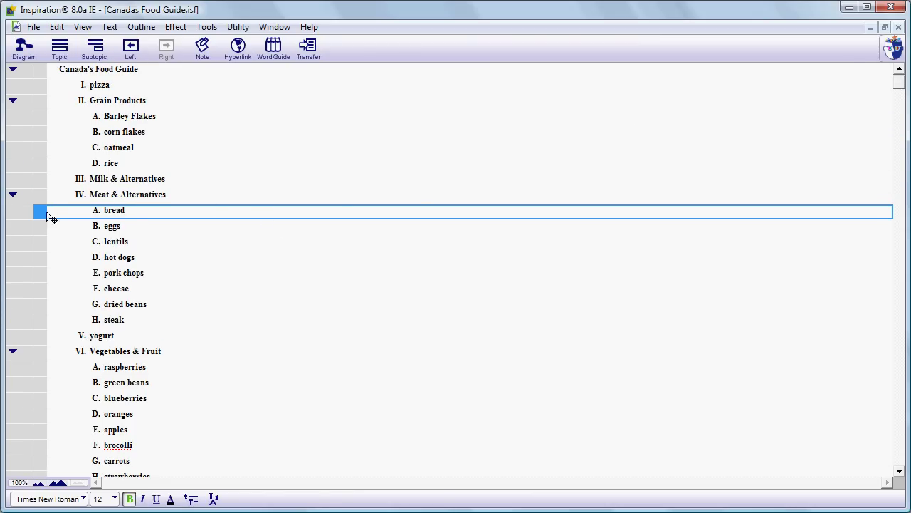
{"action": "left_click_drag", "start_coordinate": [37, 211], "coordinate": [54, 108]}
{"action": "left_click", "coordinate": [288, 179]}
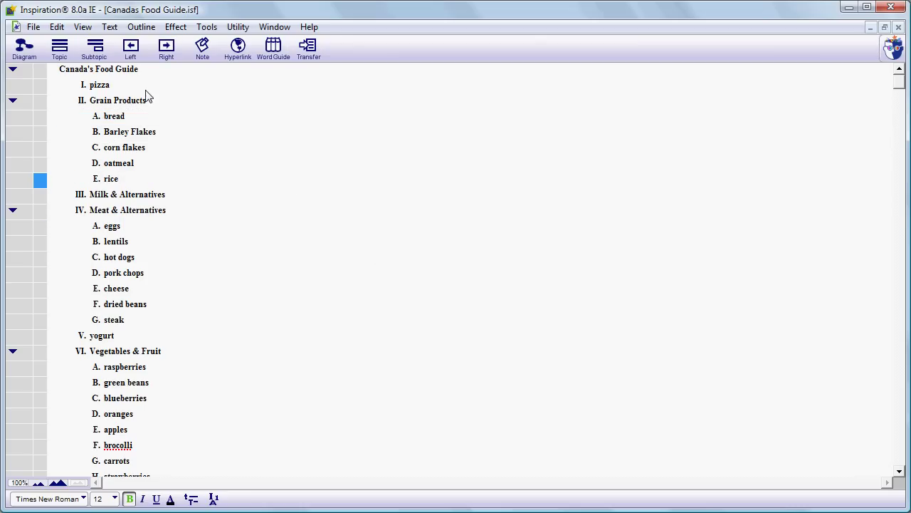
Step: Return to the diagram view and spread the bread, rice, oatmeal, corn flakes and Barley Flakes symbols around Grain Products
{"action": "left_click", "coordinate": [24, 57]}
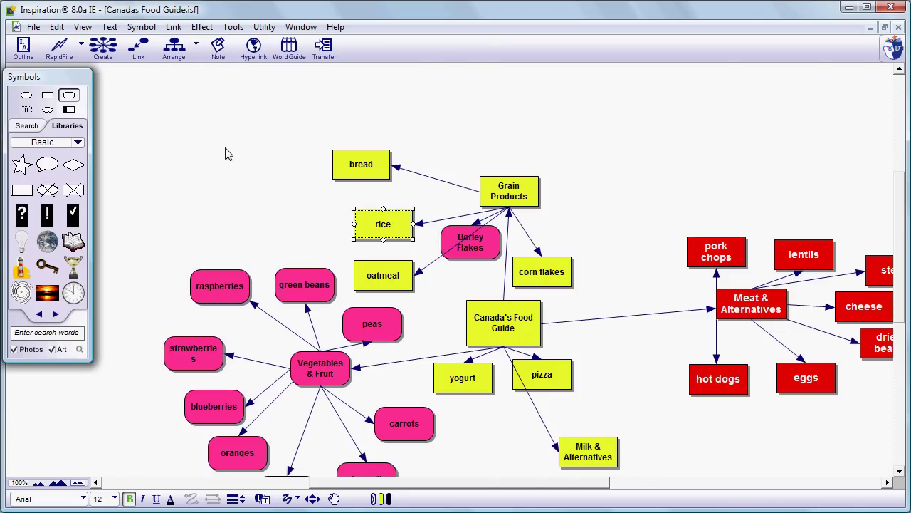
{"action": "left_click_drag", "start_coordinate": [381, 174], "coordinate": [445, 128]}
{"action": "left_click_drag", "start_coordinate": [398, 238], "coordinate": [405, 200]}
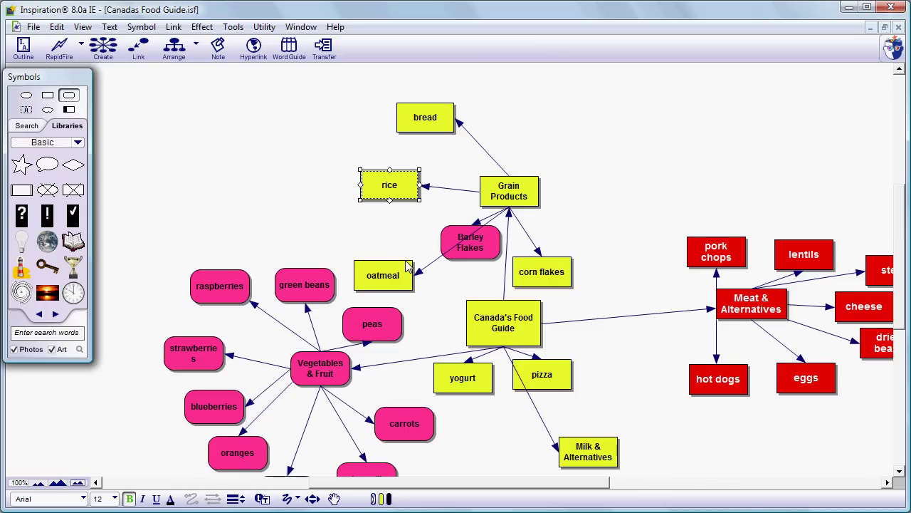
{"action": "left_click_drag", "start_coordinate": [407, 265], "coordinate": [412, 233]}
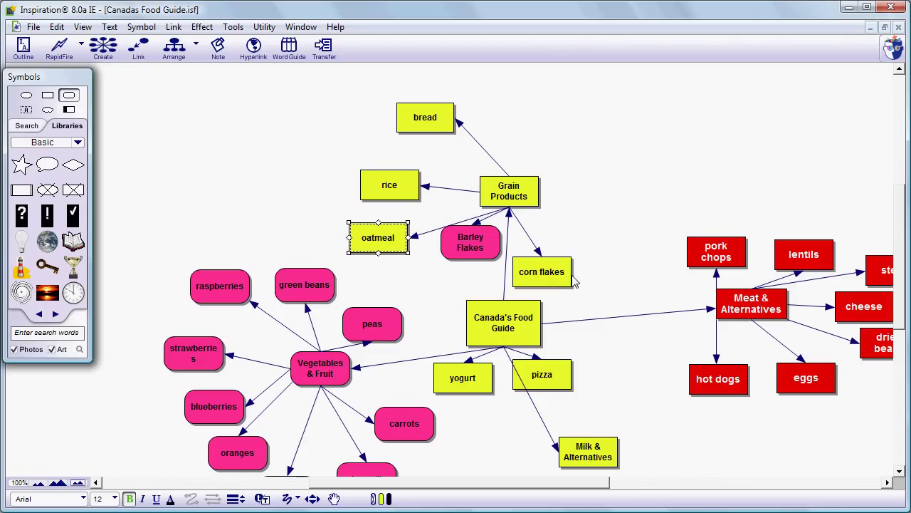
{"action": "left_click_drag", "start_coordinate": [569, 281], "coordinate": [603, 149]}
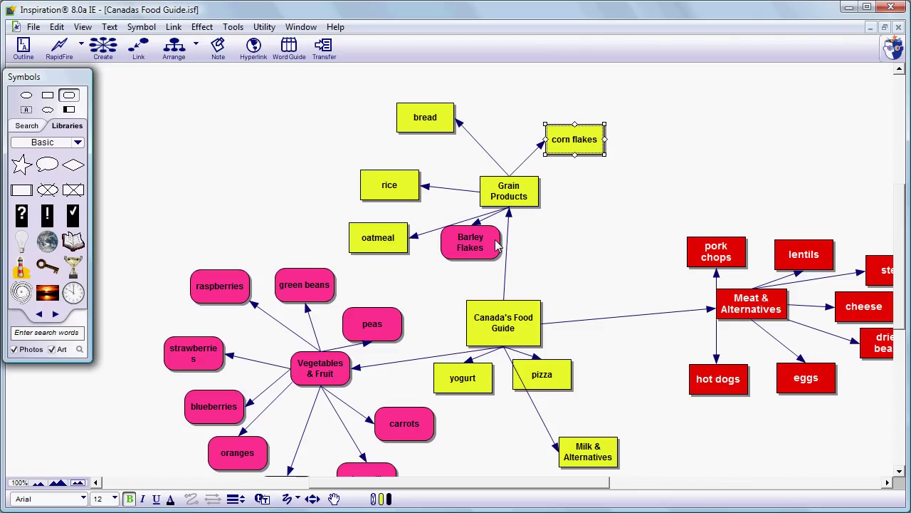
{"action": "left_click_drag", "start_coordinate": [500, 244], "coordinate": [595, 244]}
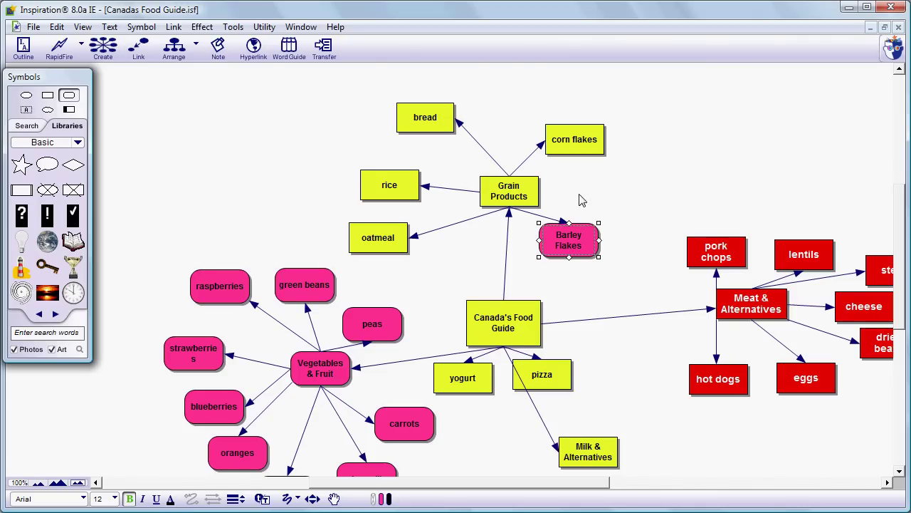
Step: Set the corn flakes symbol's style as the default and apply that default to Barley Flakes
{"action": "left_click", "coordinate": [574, 152]}
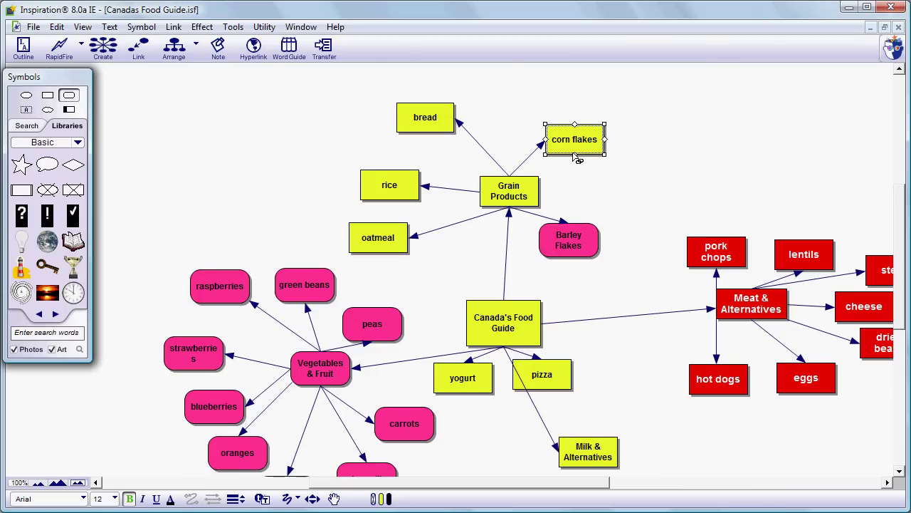
{"action": "left_click", "coordinate": [265, 499]}
{"action": "left_click", "coordinate": [284, 479]}
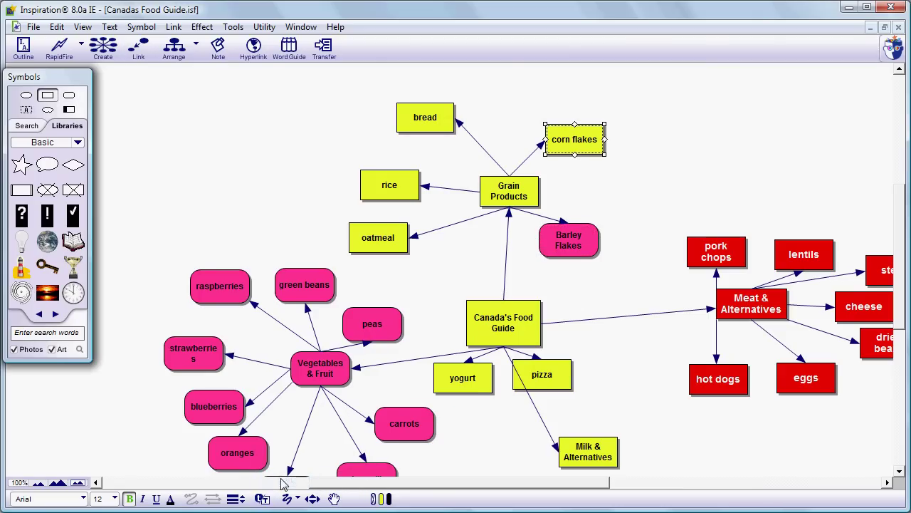
{"action": "left_click", "coordinate": [567, 239]}
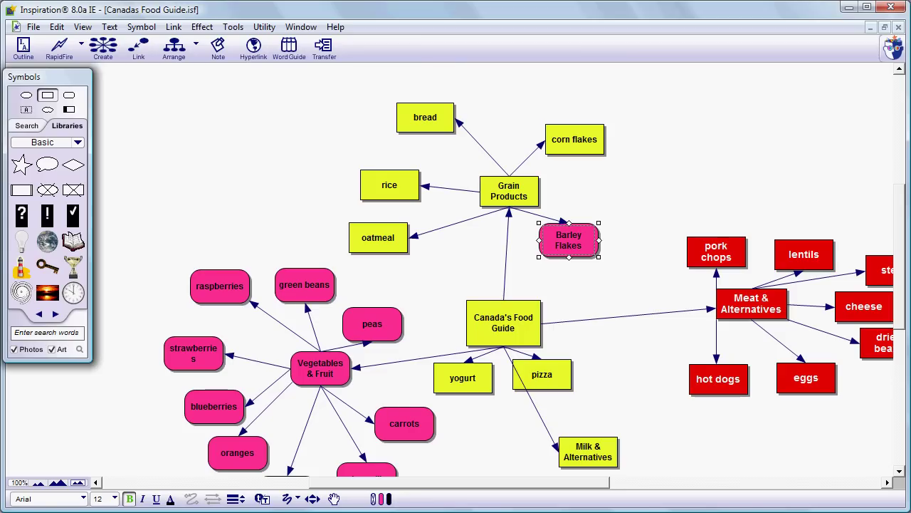
{"action": "left_click", "coordinate": [264, 499]}
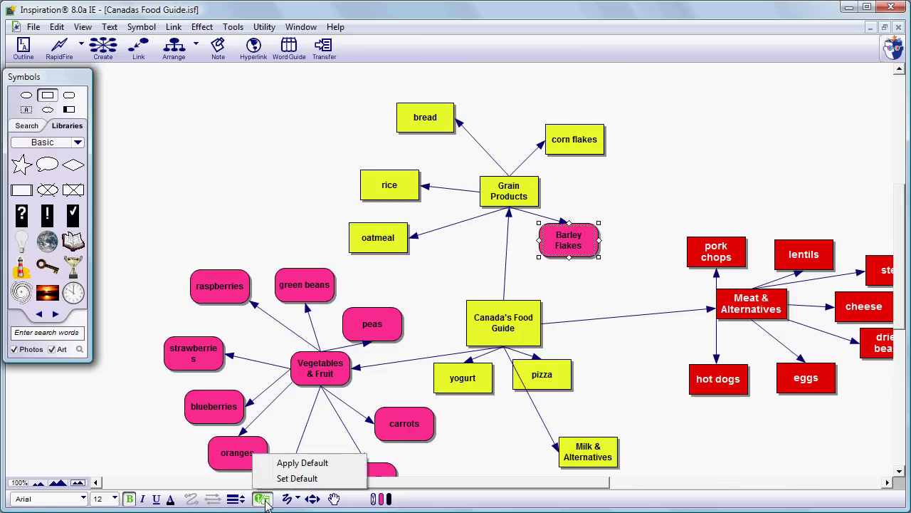
{"action": "left_click", "coordinate": [292, 464]}
{"action": "left_click", "coordinate": [648, 160]}
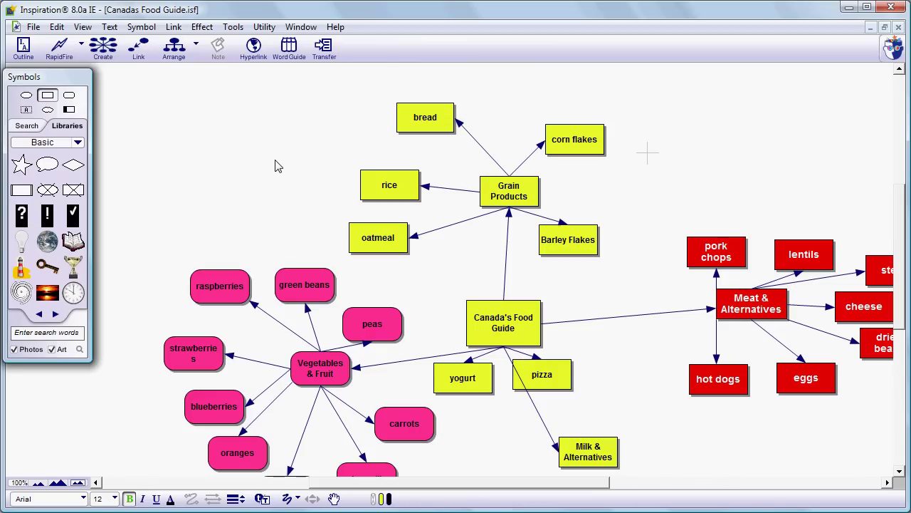
Step: Transfer the diagram and the outline with topics, prefixes, notes, hidden items and indentation to Microsoft Word, and review the document
{"action": "left_click", "coordinate": [325, 57]}
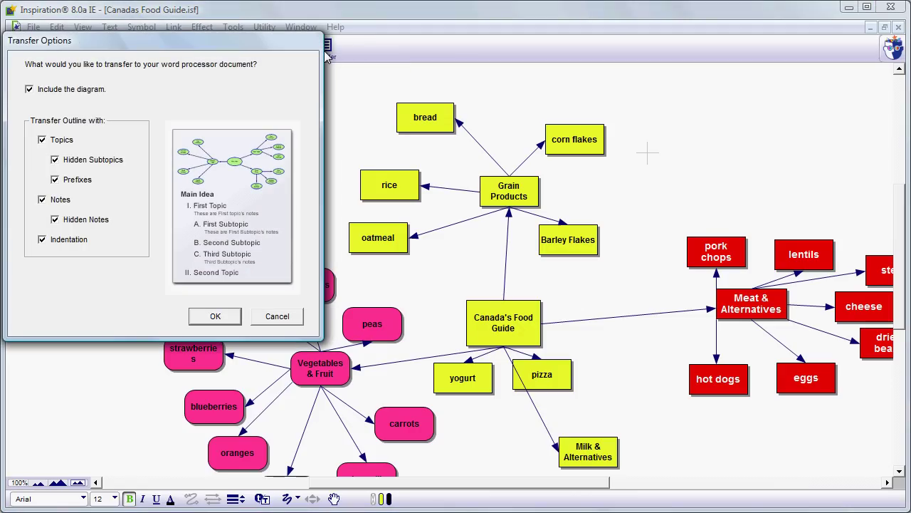
{"action": "left_click_drag", "start_coordinate": [232, 42], "coordinate": [292, 50]}
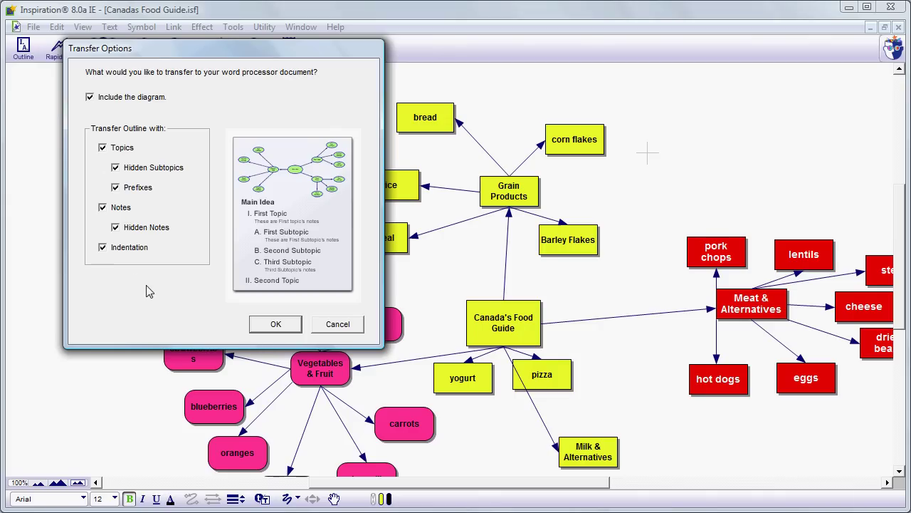
{"action": "left_click", "coordinate": [274, 324]}
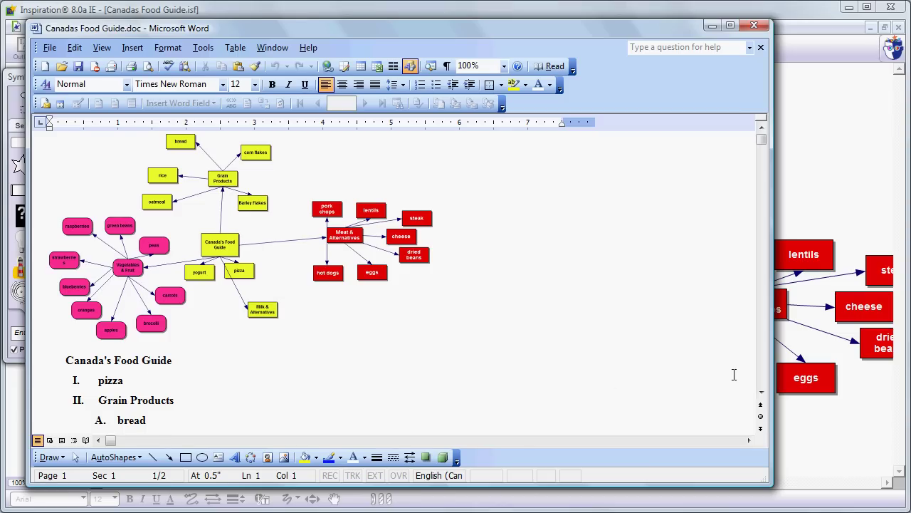
{"action": "left_click_drag", "start_coordinate": [761, 395], "coordinate": [761, 396]}
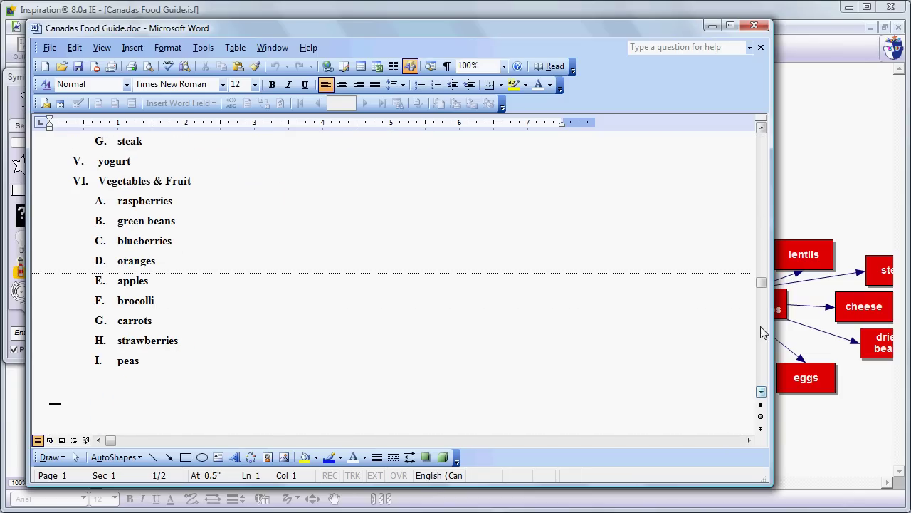
{"action": "left_click", "coordinate": [764, 191]}
{"action": "left_click", "coordinate": [761, 137]}
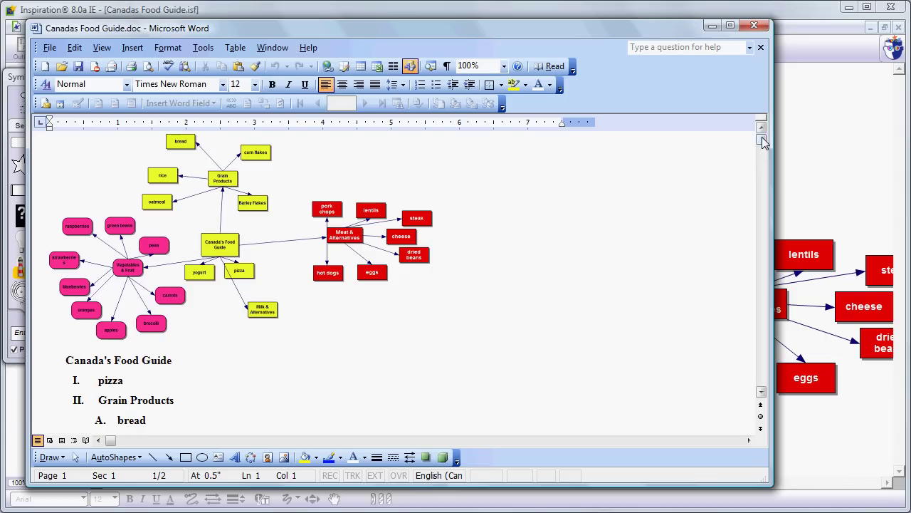